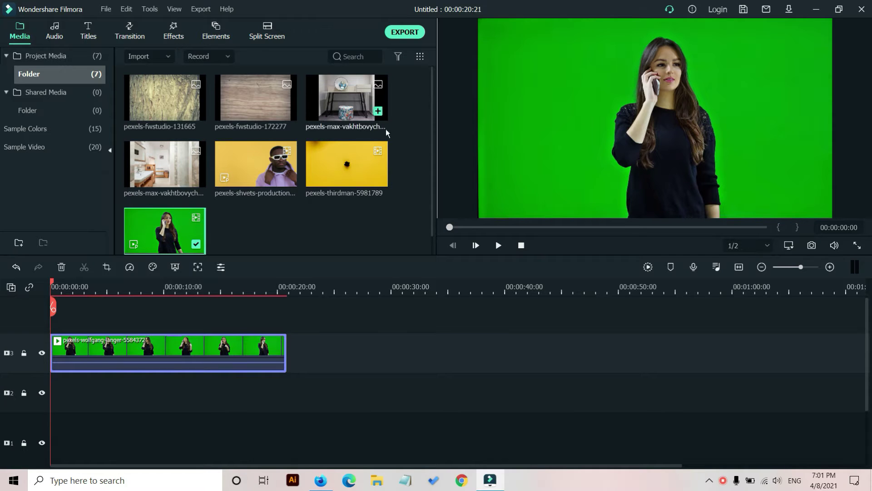
Step: Open the properties of the green-screen clip of the woman on track 3 and enable Chroma Key
right_click(204, 346)
click(237, 11)
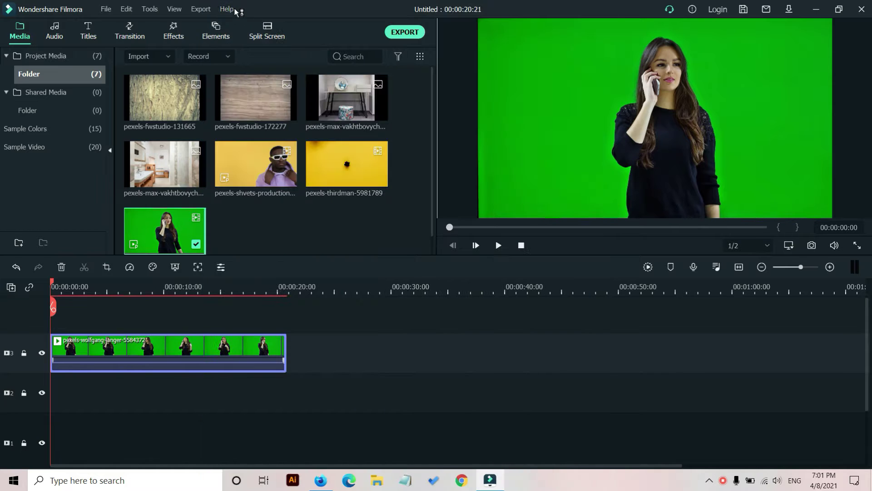
right_click(205, 345)
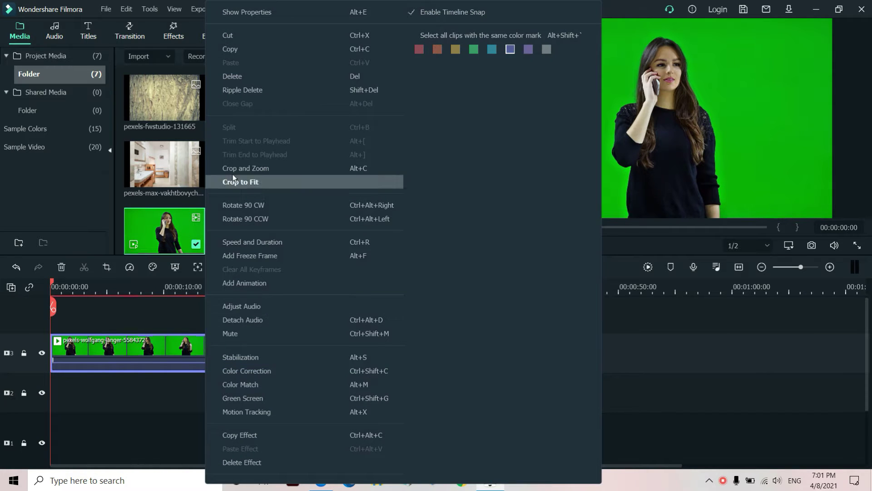
click(238, 13)
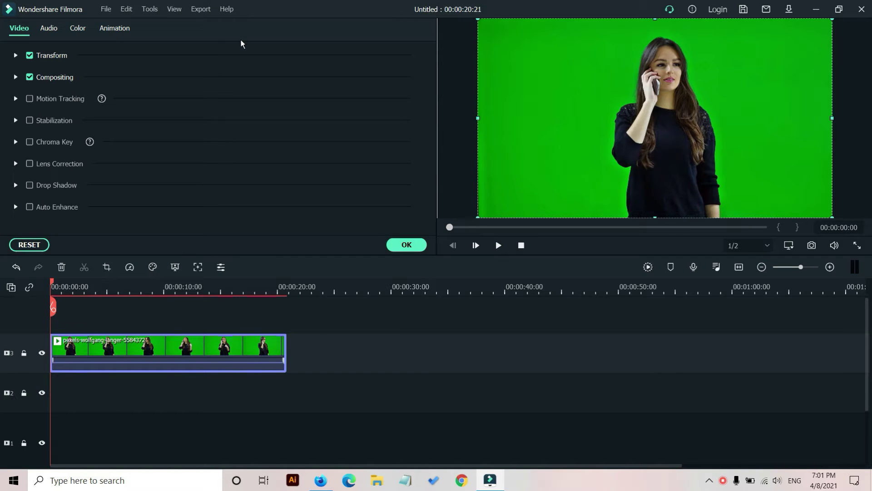
click(29, 142)
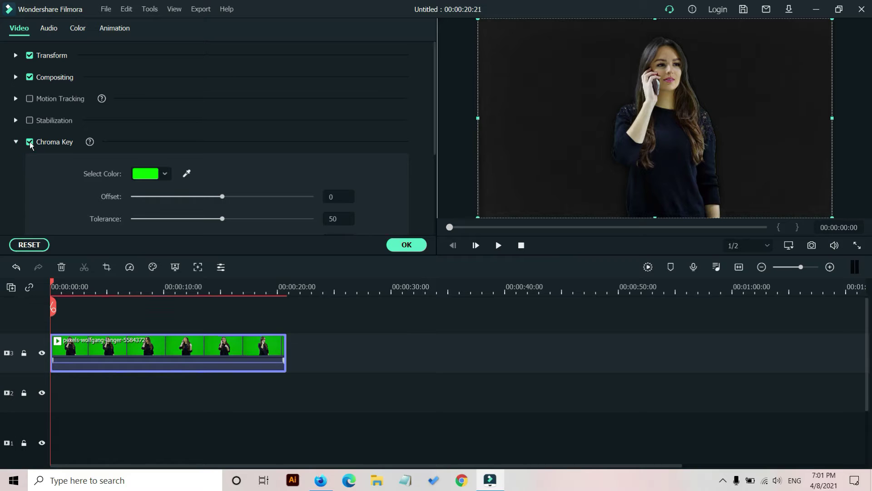
Step: Try black as the chroma key colour, replace it with green sampled from the preview backdrop, and apply the settings
click(164, 174)
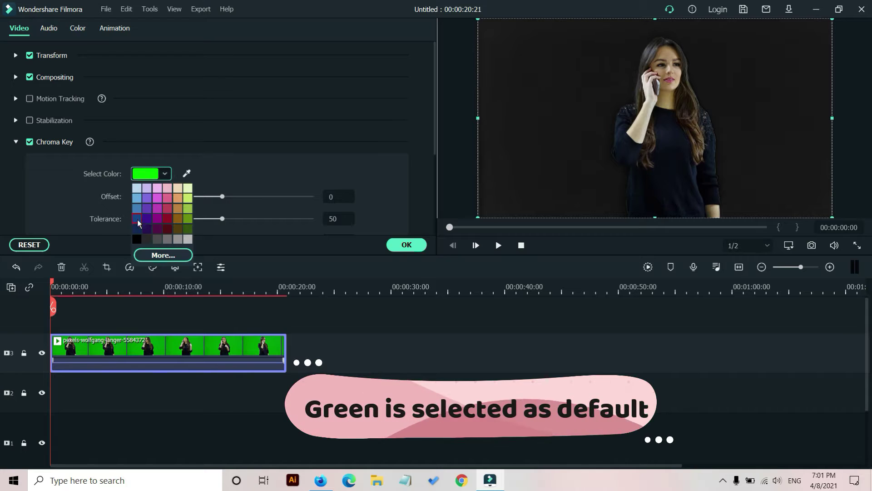
click(137, 239)
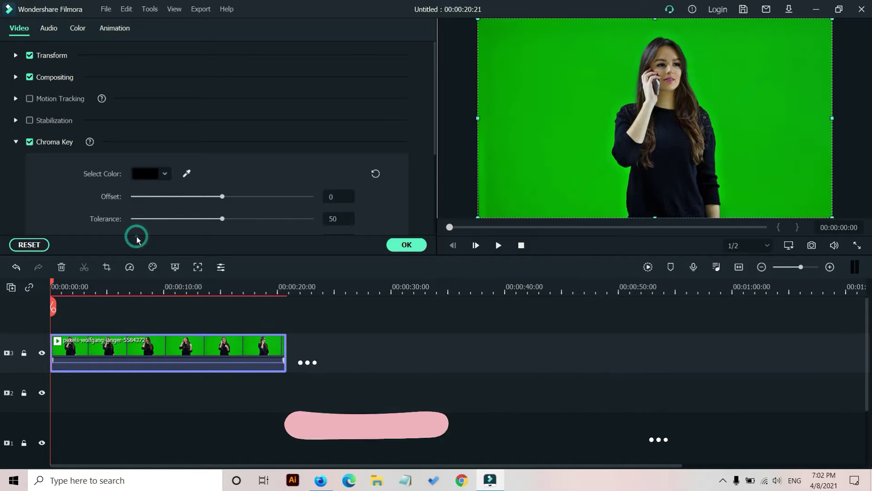
click(186, 174)
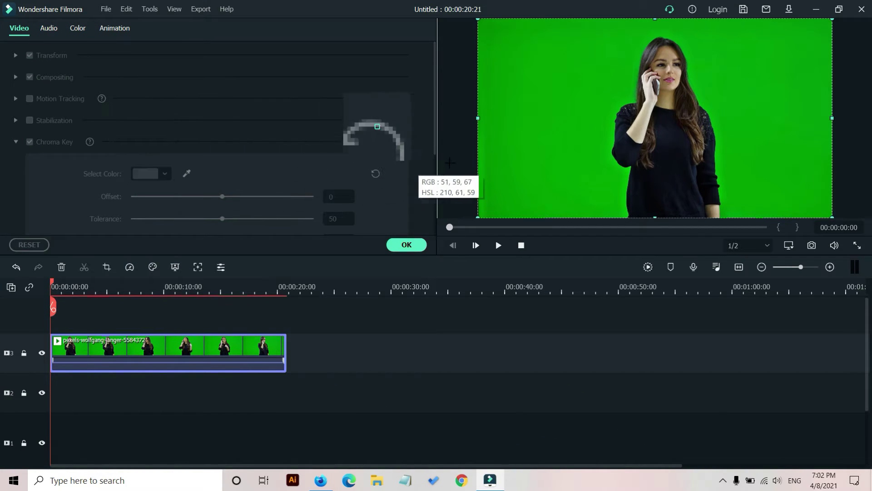
click(561, 170)
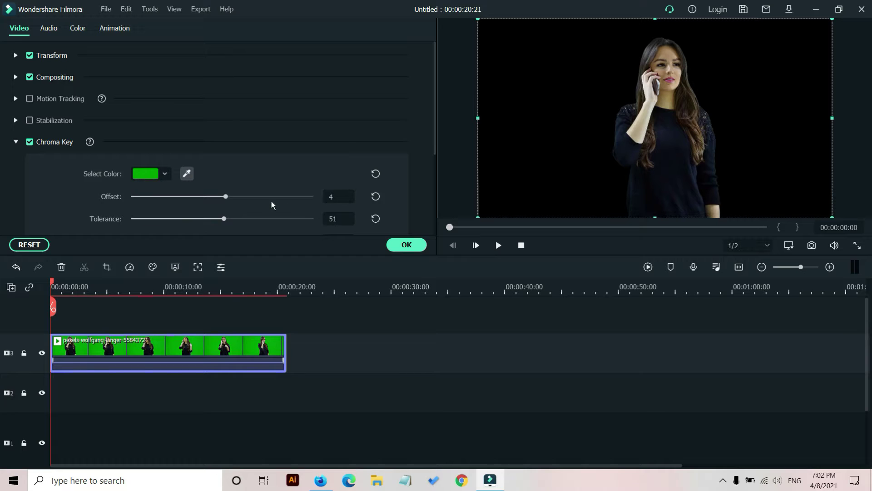
scroll(271, 200, down, 1)
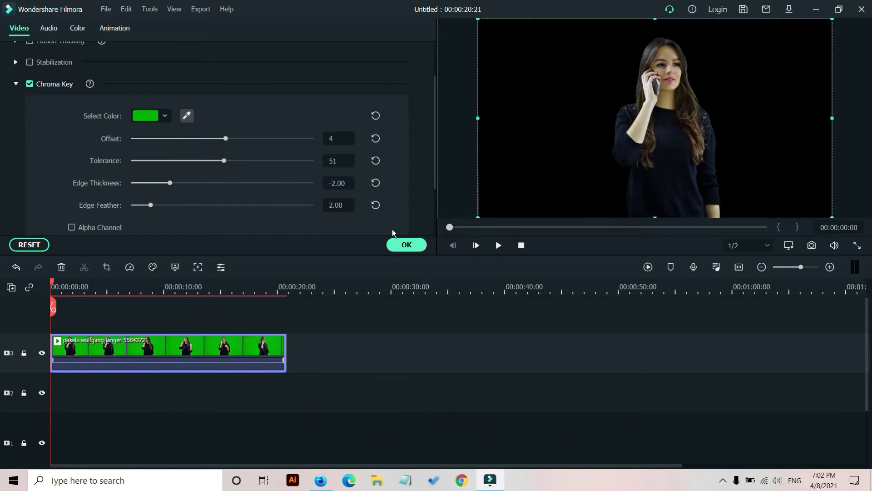
click(405, 245)
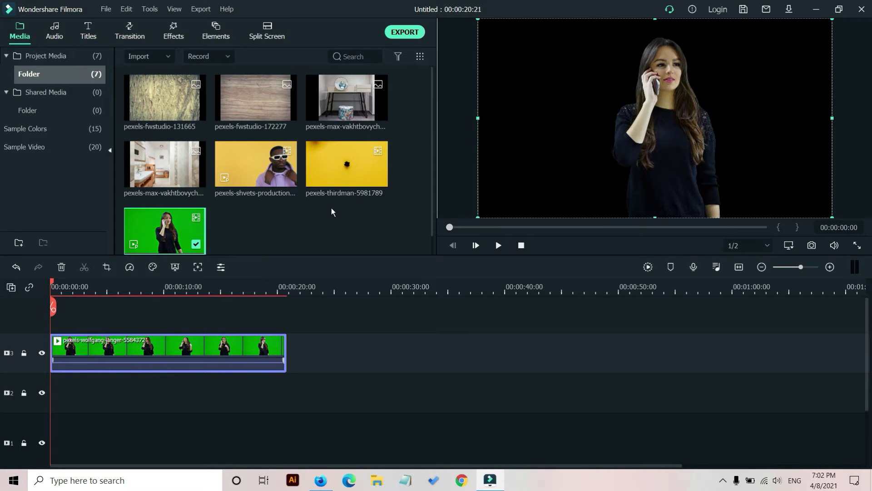
Step: Play the first seconds of the keyed clip and return the playhead to the timeline start
click(501, 246)
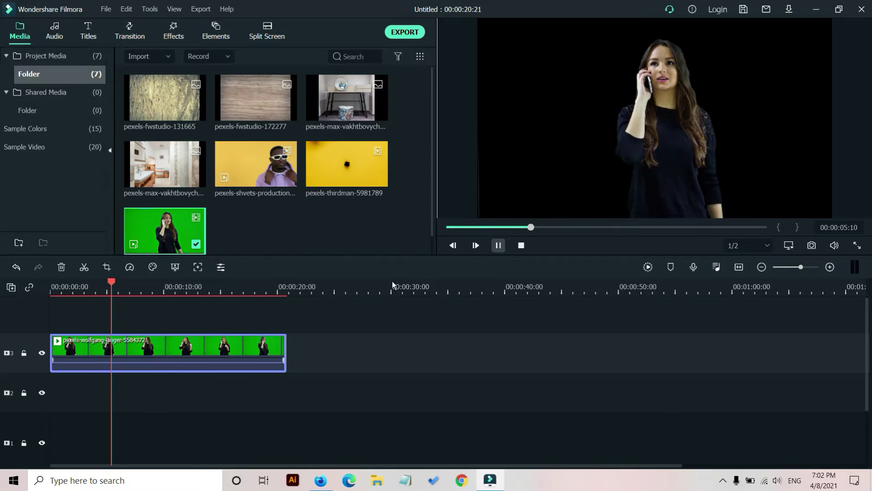
key(space)
drag(108, 279, 46, 279)
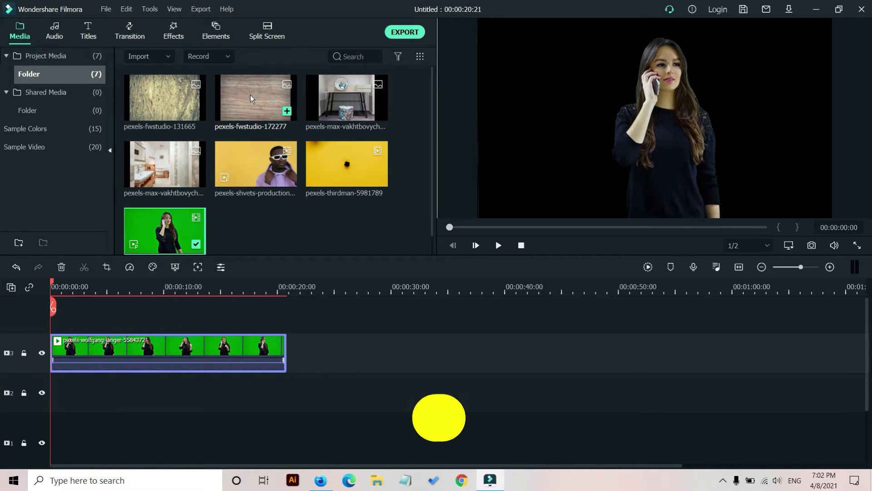
Step: Place the wood image pexels-fwstudio-172277 at the start of track 2 beneath the keyed clip and preview the composite
drag(251, 94, 138, 393)
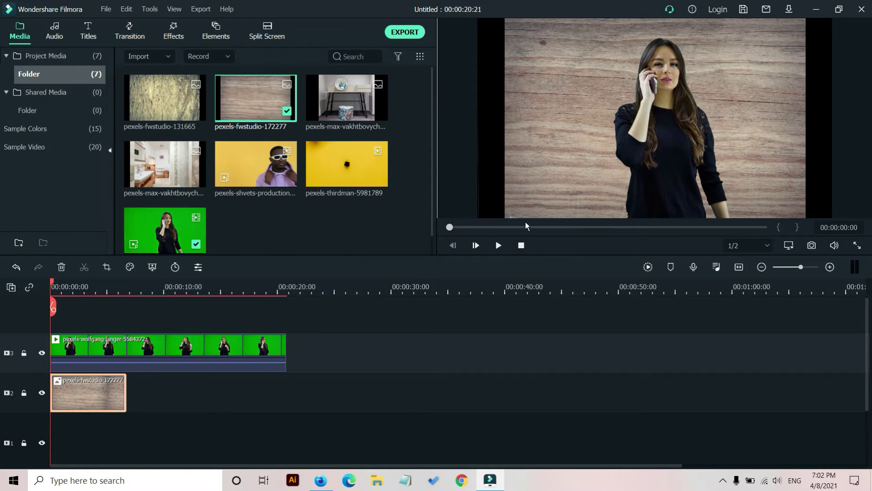
click(500, 245)
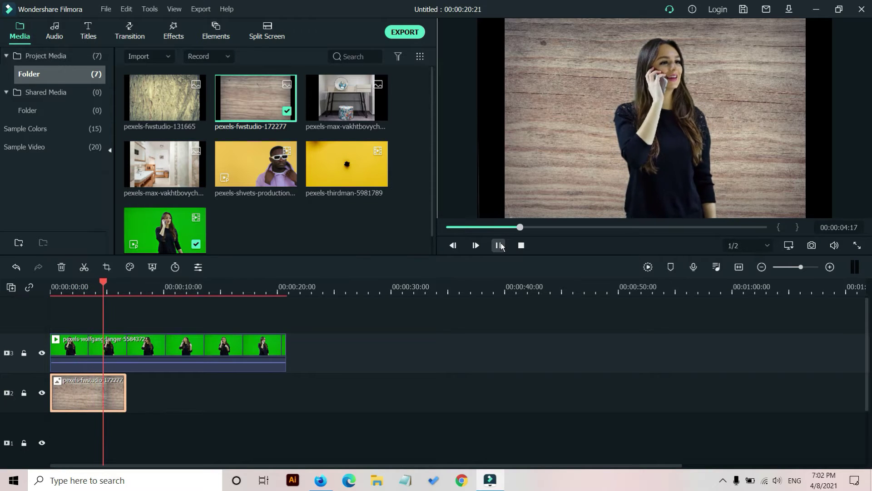
click(500, 245)
Step: Shift the keyed woman toward the right side of the frame, apply the change, and play the result
double_click(643, 163)
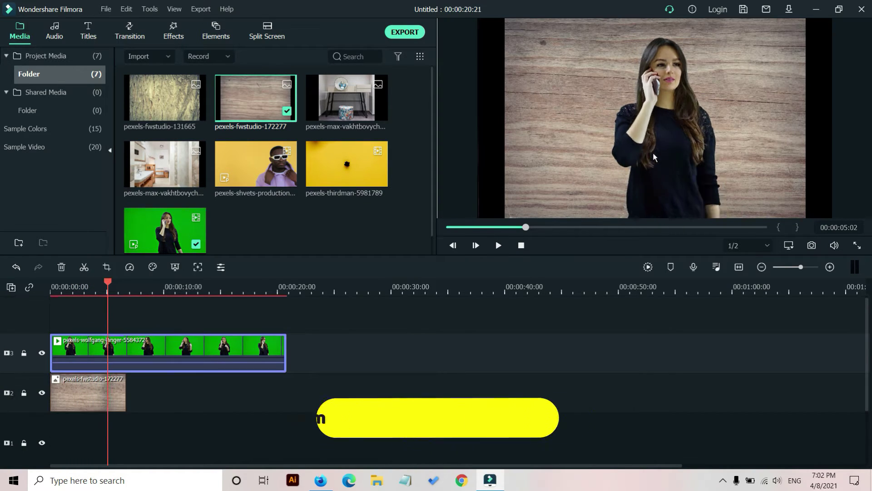
drag(709, 186, 757, 192)
click(420, 247)
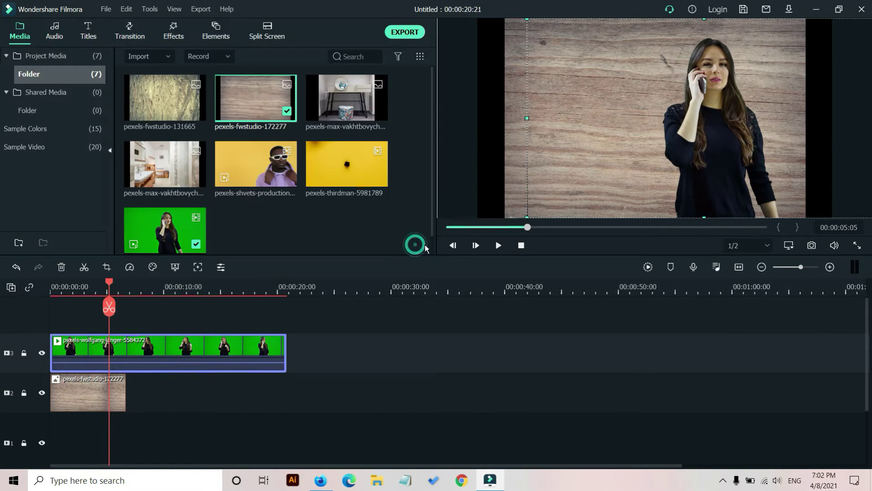
click(497, 246)
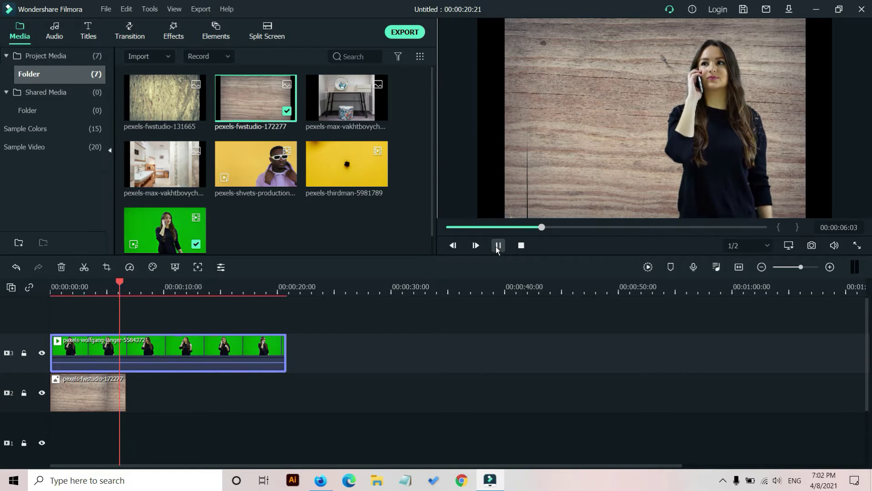
key(space)
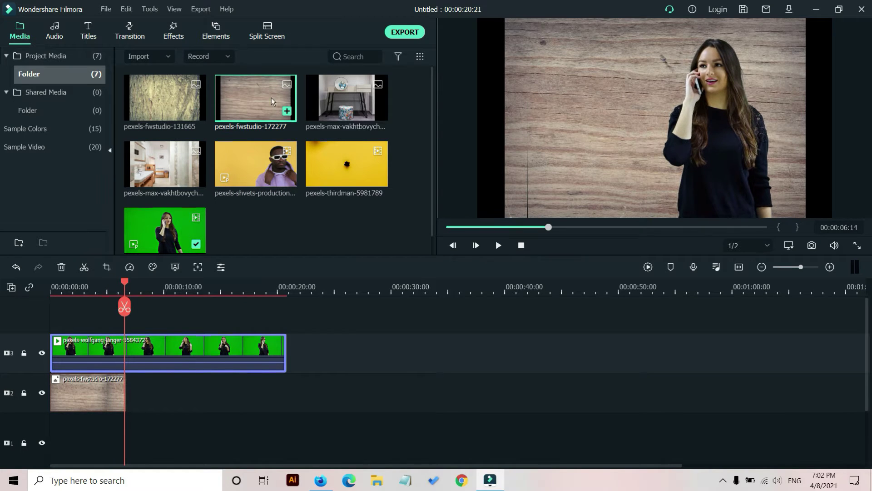
Step: Add the image of the desk with the round mirror directly after the wood image on track 2 and preview it
drag(342, 102, 170, 380)
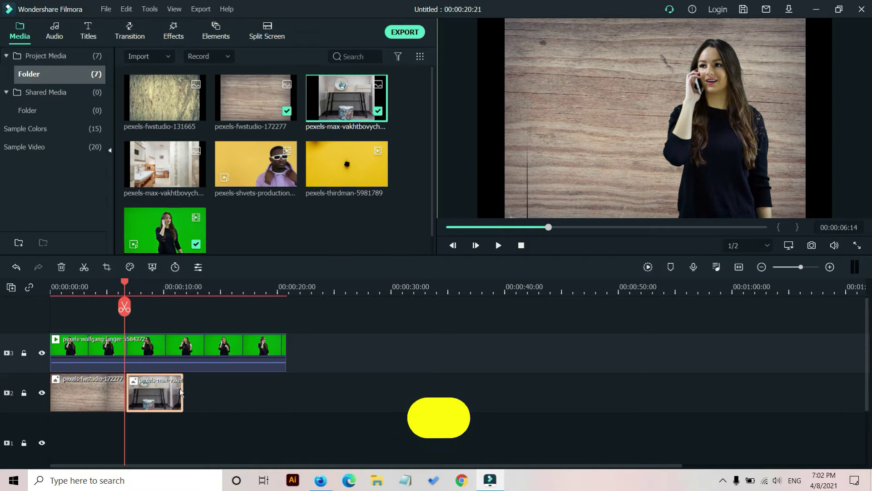
click(498, 250)
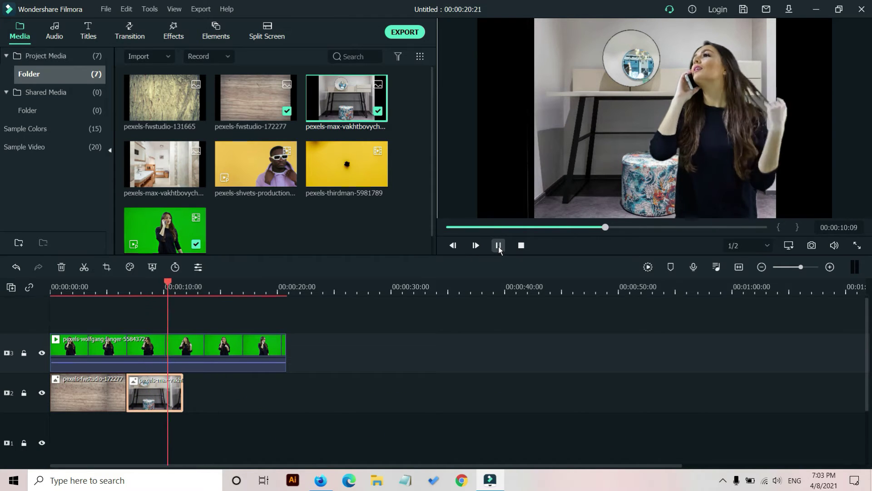
click(498, 245)
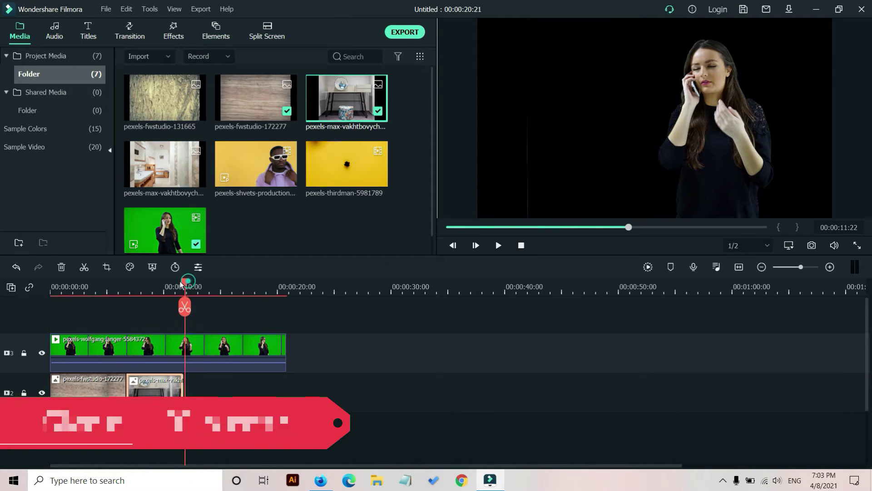
Step: Add the bathroom image after the desk image on track 2, ending level with the keyed clip, and play to the end
drag(181, 279, 175, 240)
drag(173, 199, 286, 391)
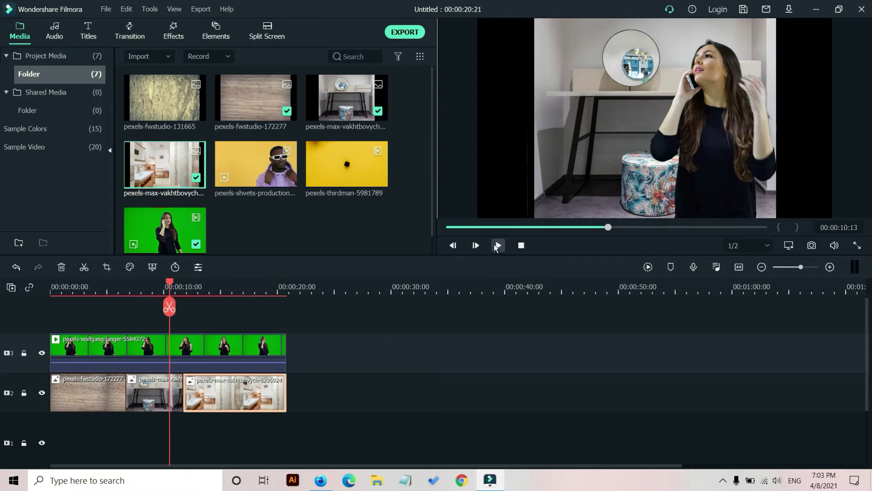
click(497, 245)
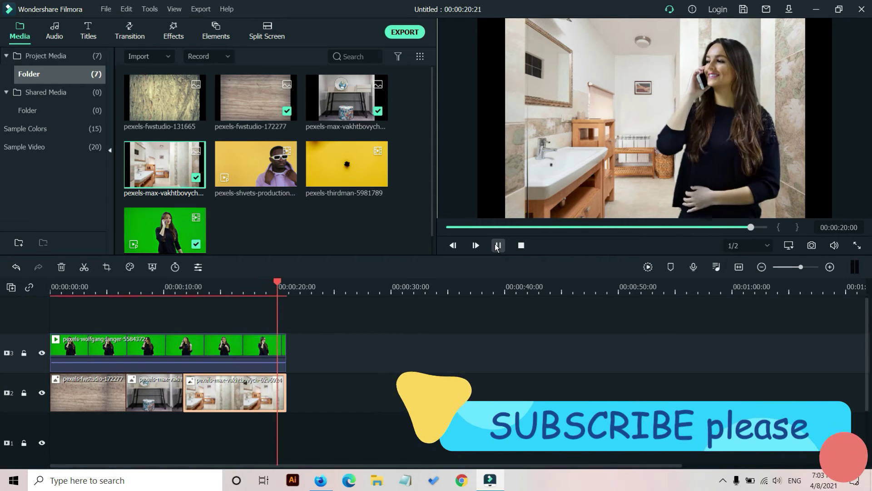
click(497, 246)
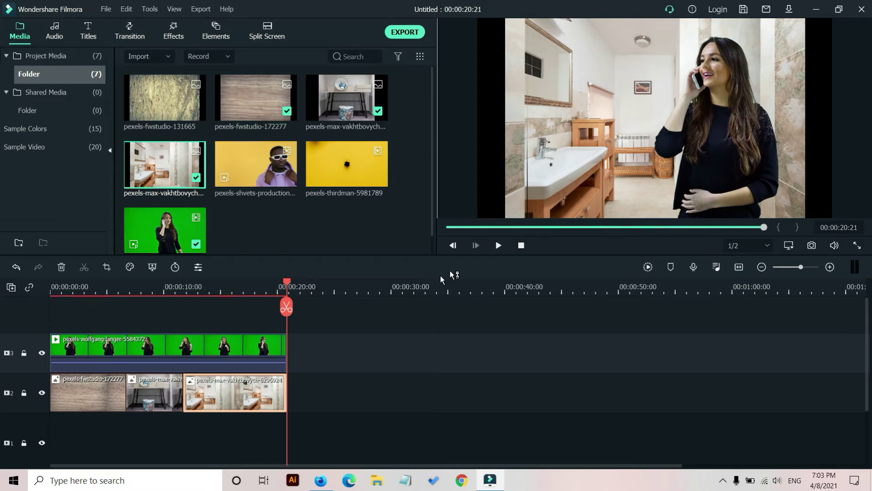
Step: Delete the keyed clip and all three background images from the timeline
click(229, 355)
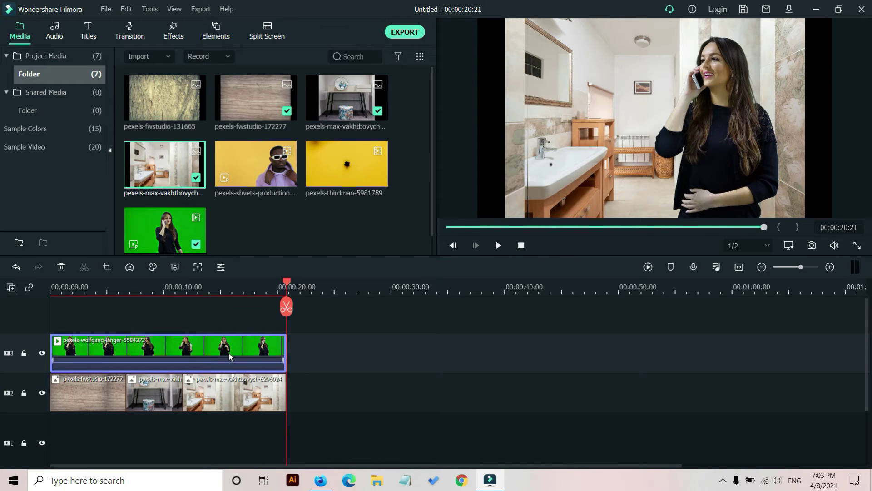
key(Delete)
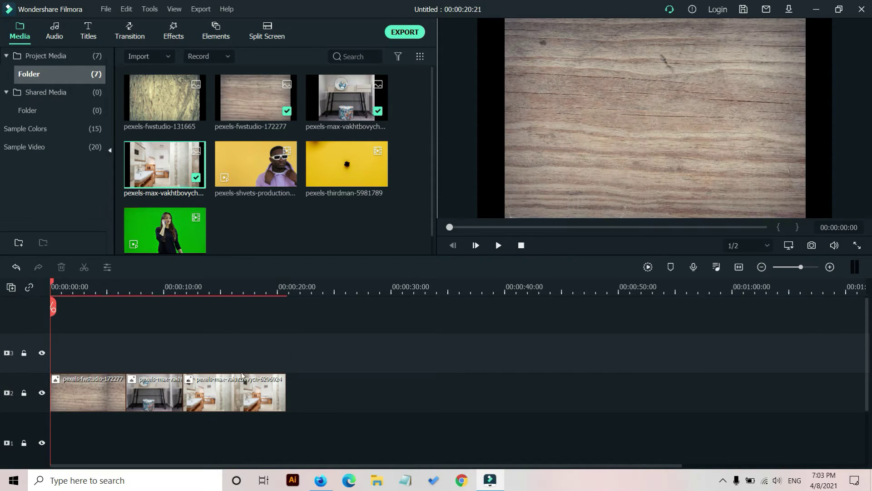
click(238, 385)
key(Delete)
click(180, 396)
key(Delete)
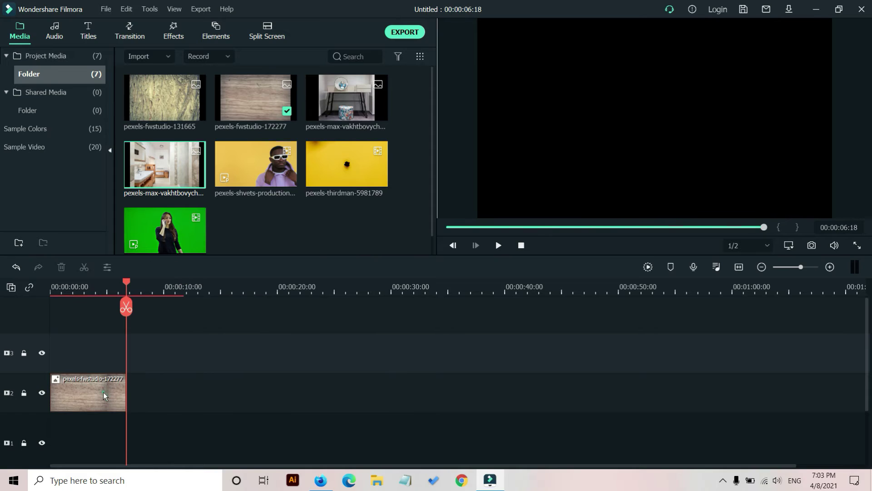
click(103, 391)
key(Delete)
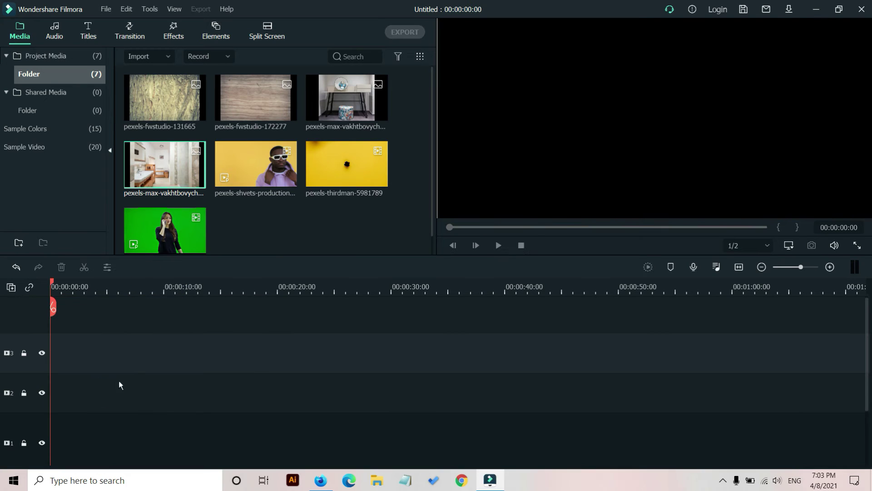
Step: Place the yellow-background video pexels-thirdman-5981789 at the start of track 4 and play it back
click(348, 169)
drag(188, 277, 61, 323)
click(496, 258)
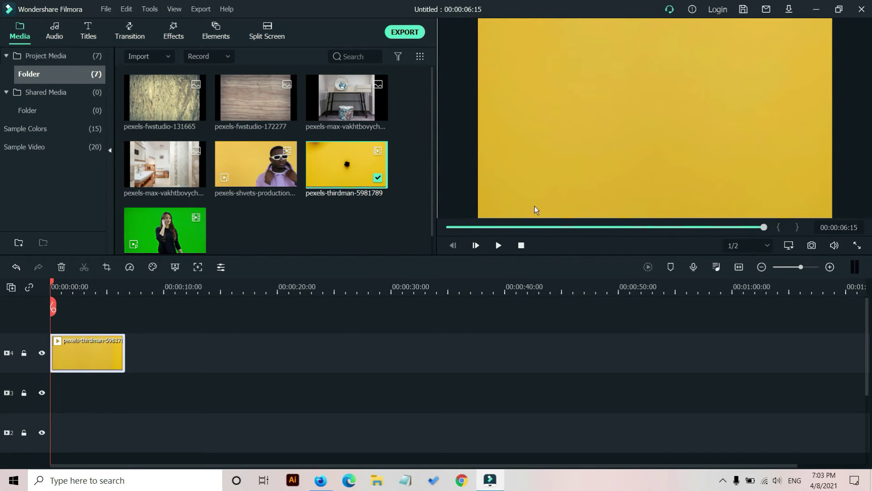
click(502, 249)
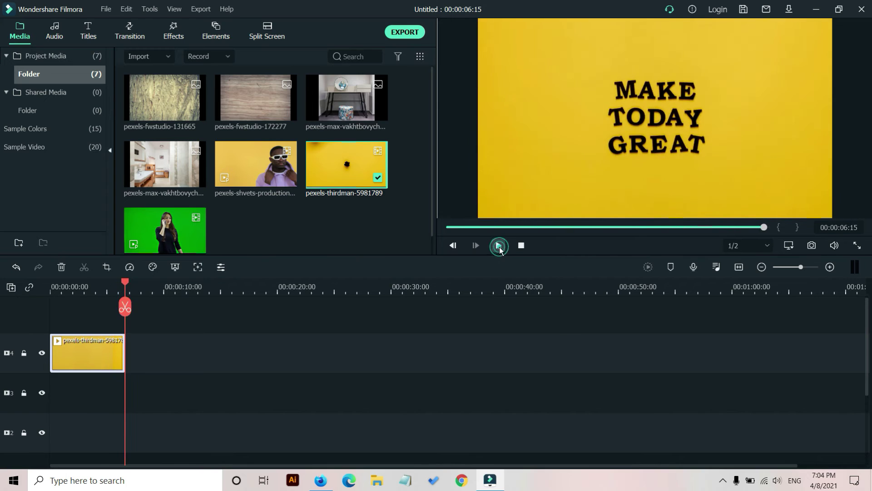
click(500, 247)
click(498, 246)
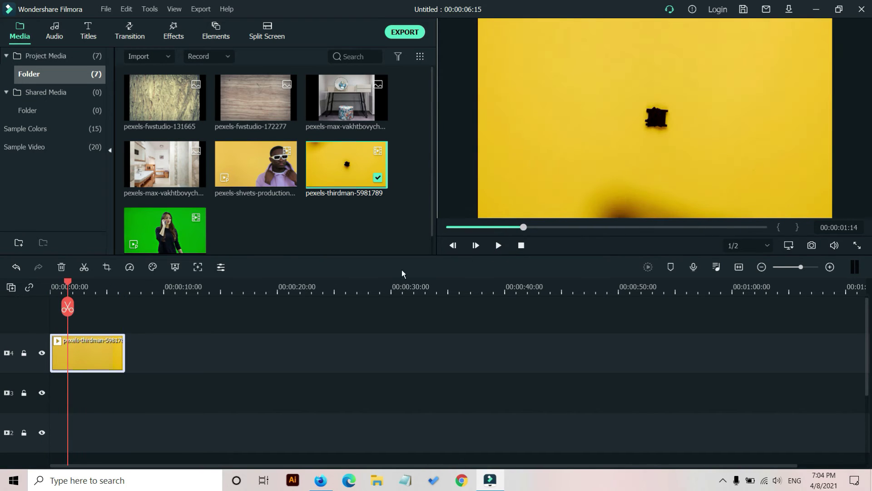
Step: Enable Chroma Key on the track 4 clip, sample its yellow background as the key colour, and apply the settings
right_click(91, 347)
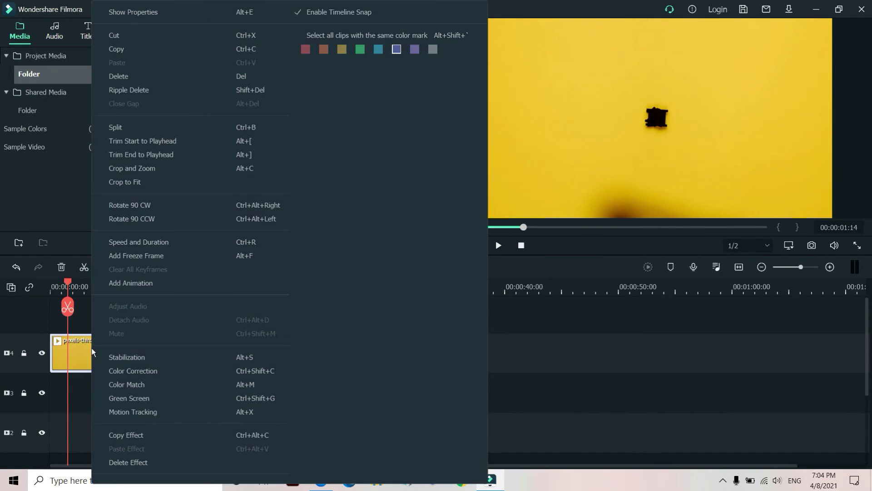
click(117, 13)
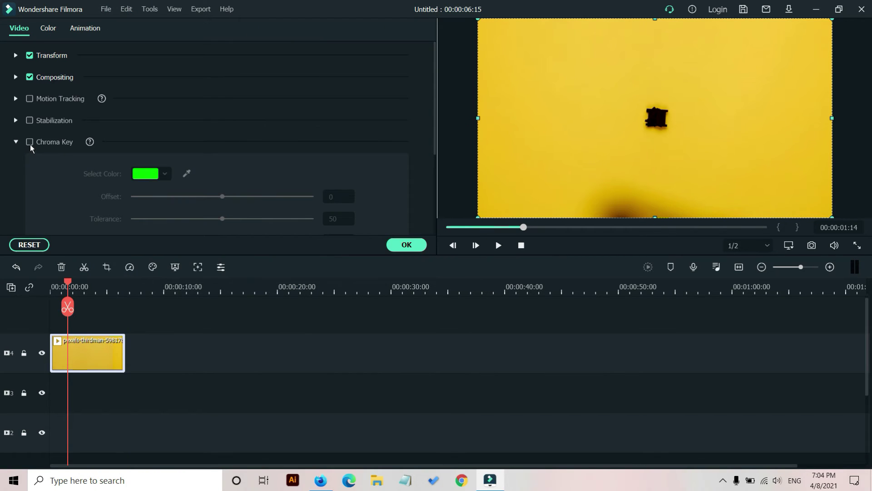
click(30, 142)
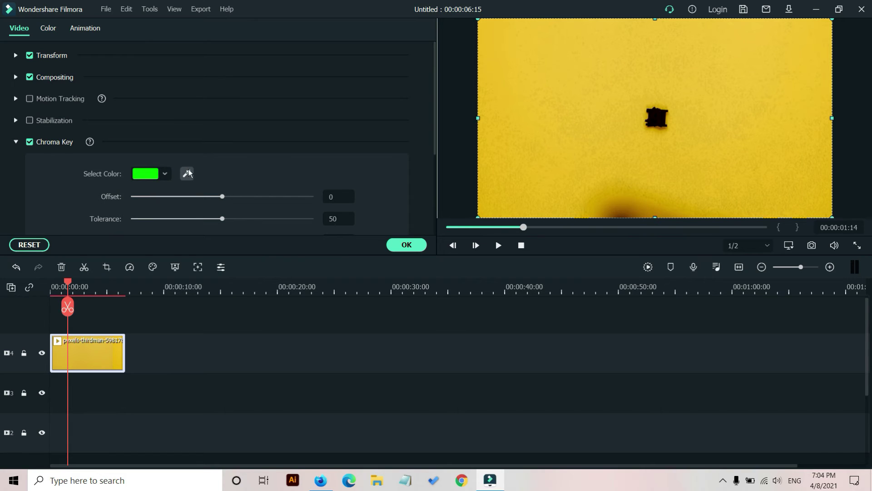
click(165, 174)
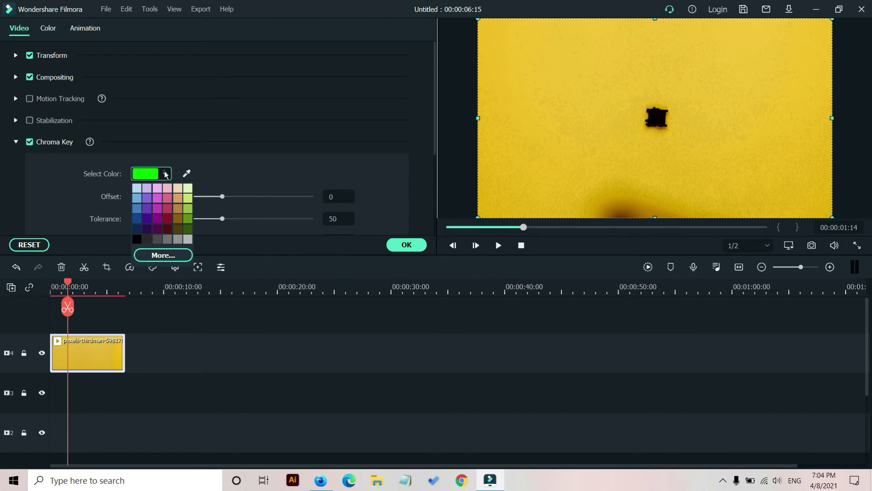
click(165, 173)
click(187, 174)
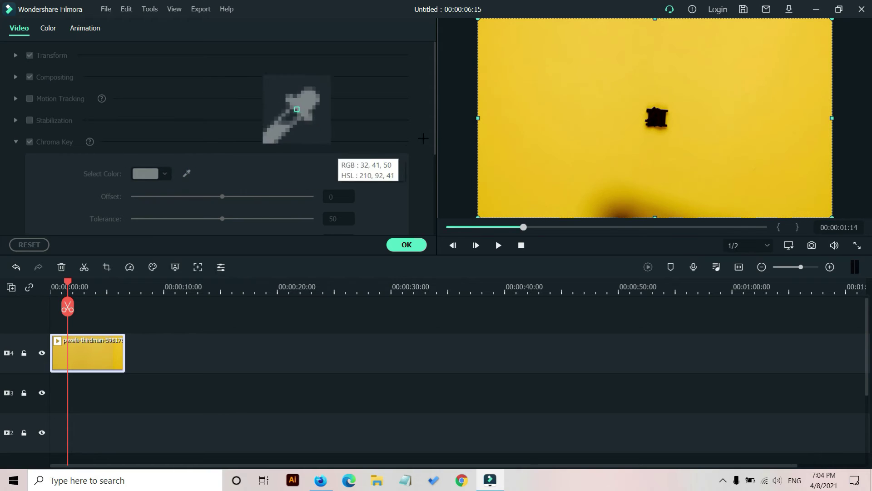
click(562, 157)
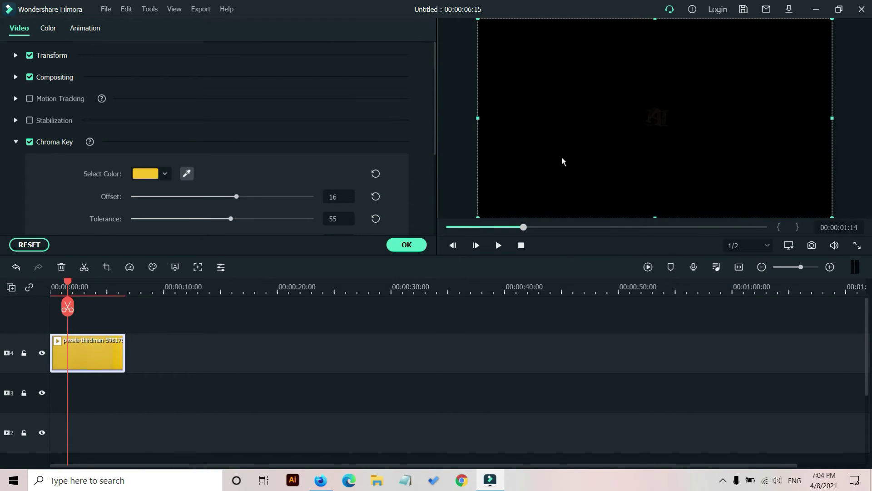
click(406, 245)
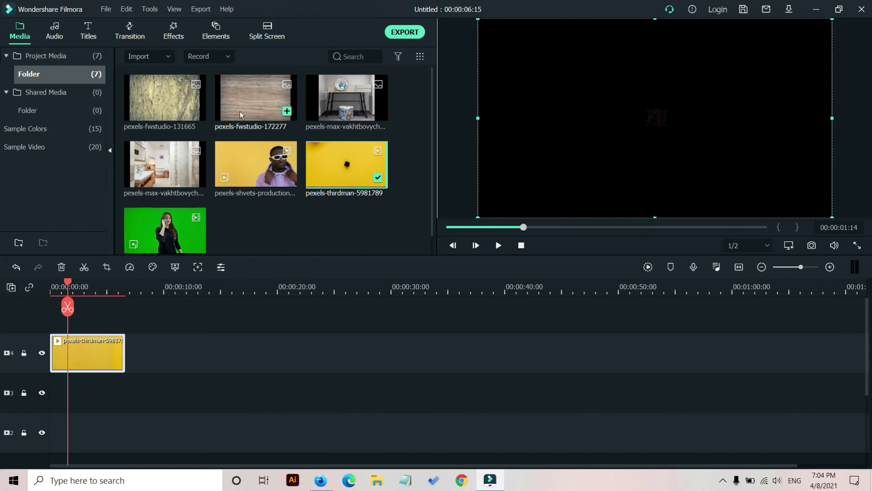
Step: Place the tree-bark image pexels-fwstudio-131665 on track 3, extend it to the keyed clip's end, and play from the start
drag(163, 101, 58, 381)
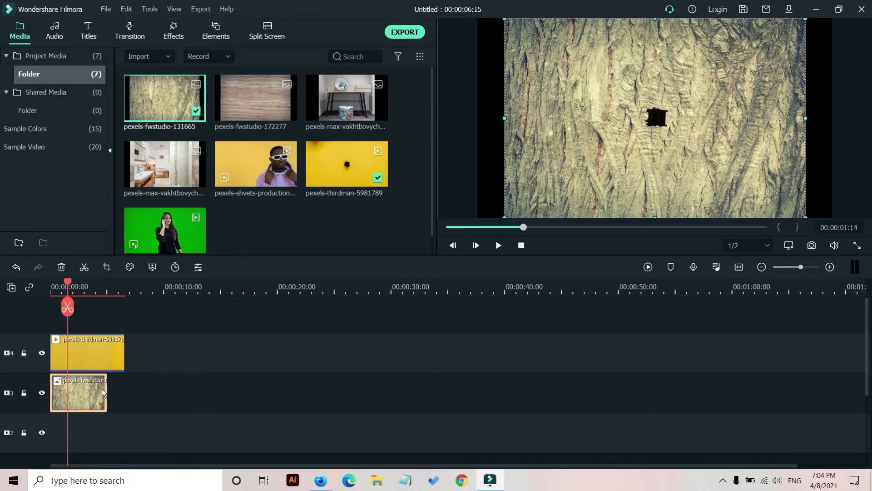
drag(106, 394, 122, 398)
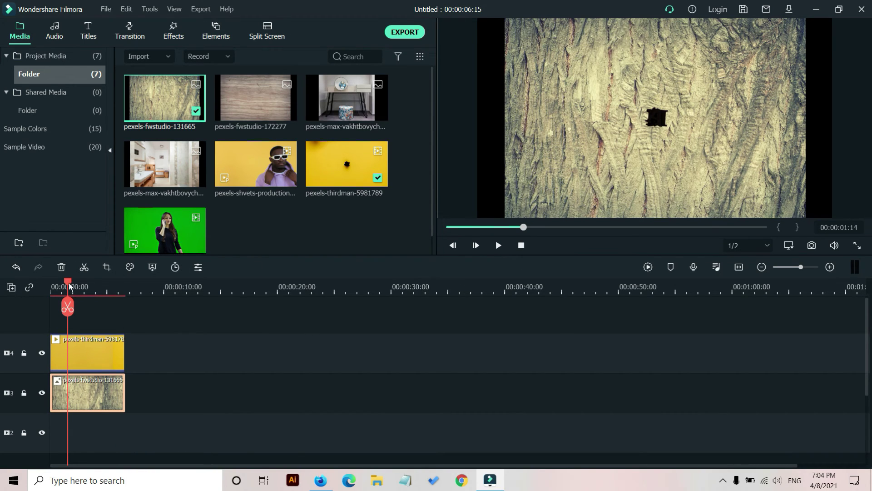
drag(68, 282, 49, 282)
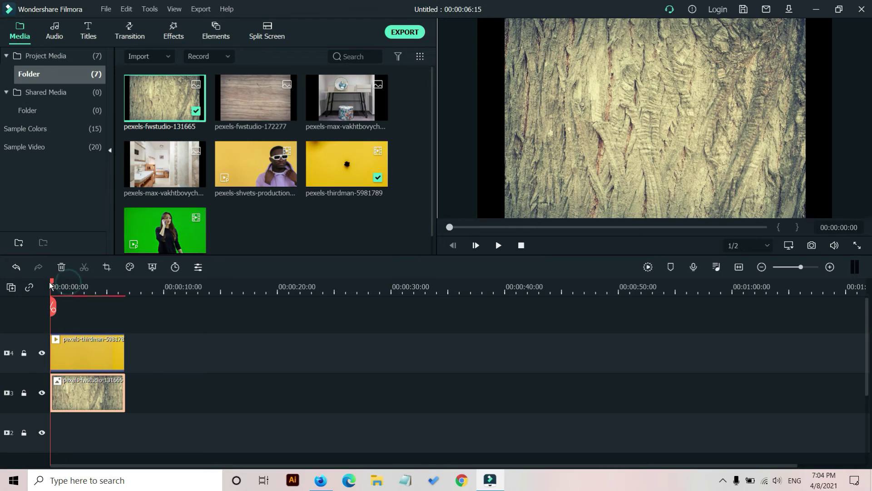
click(499, 246)
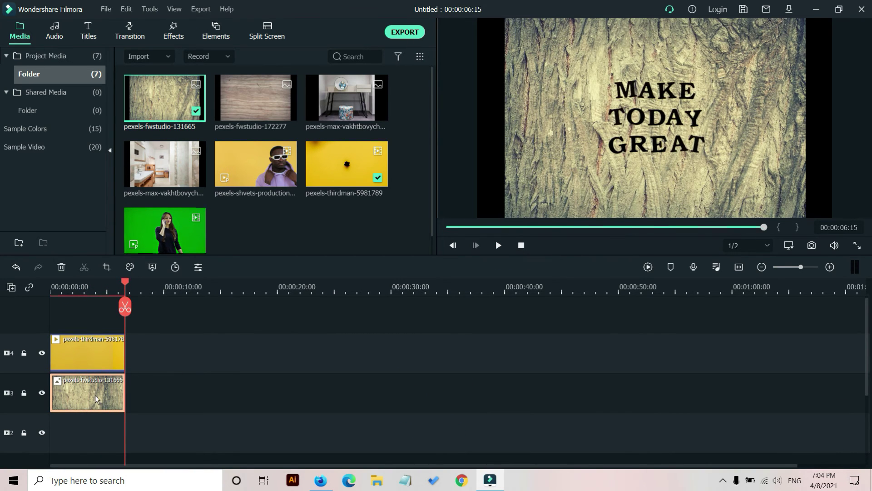
Step: Replace the bark image on track 3 with the wood image pexels-fwstudio-172277, extended to match the keyed clip's length
key(Delete)
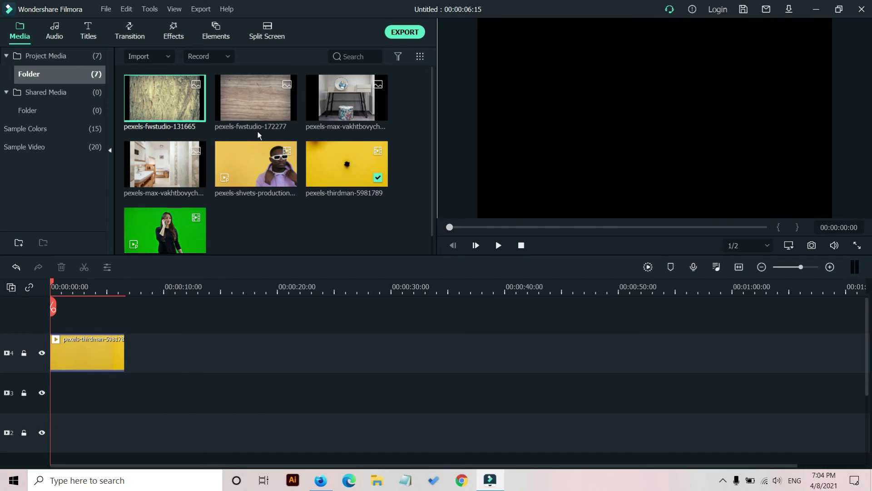
drag(257, 129, 155, 350)
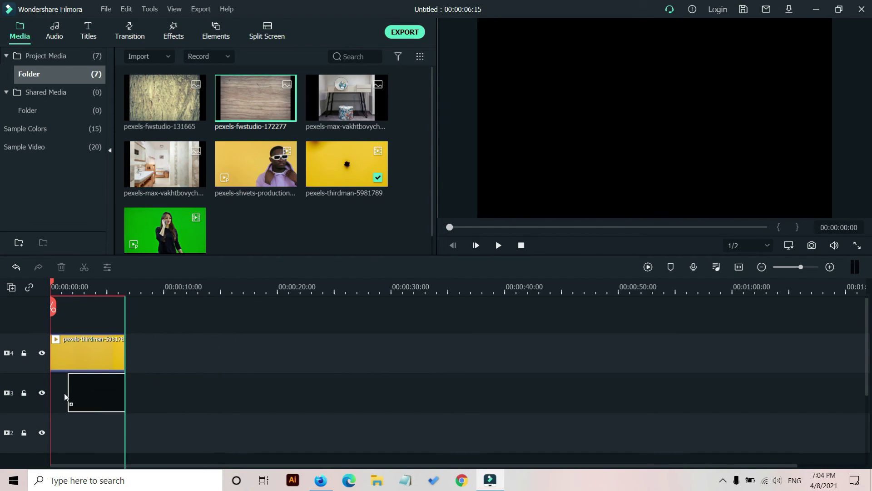
drag(65, 397, 53, 394)
drag(107, 393, 125, 393)
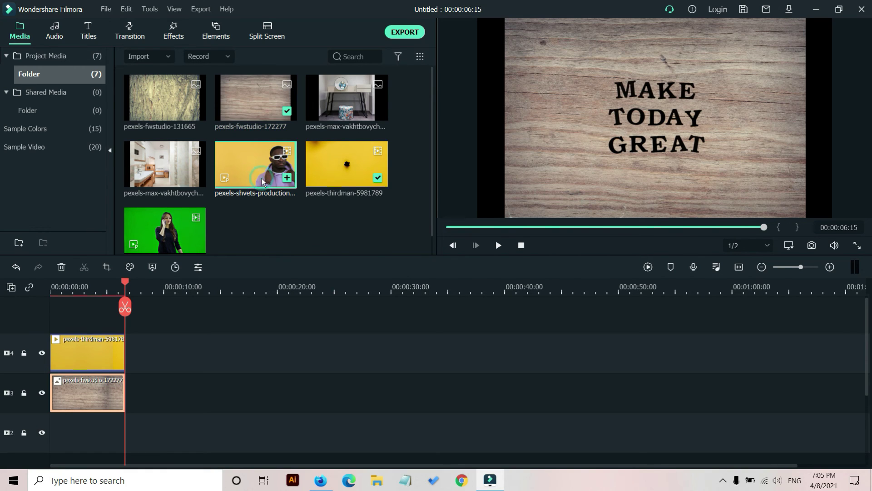
Step: Preview the media library video of the man in white sunglasses against a yellow background
right_click(232, 158)
double_click(271, 181)
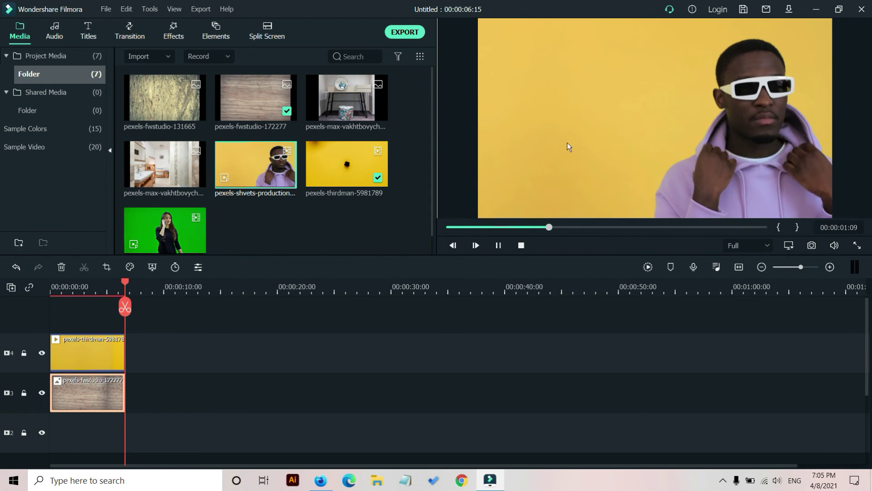